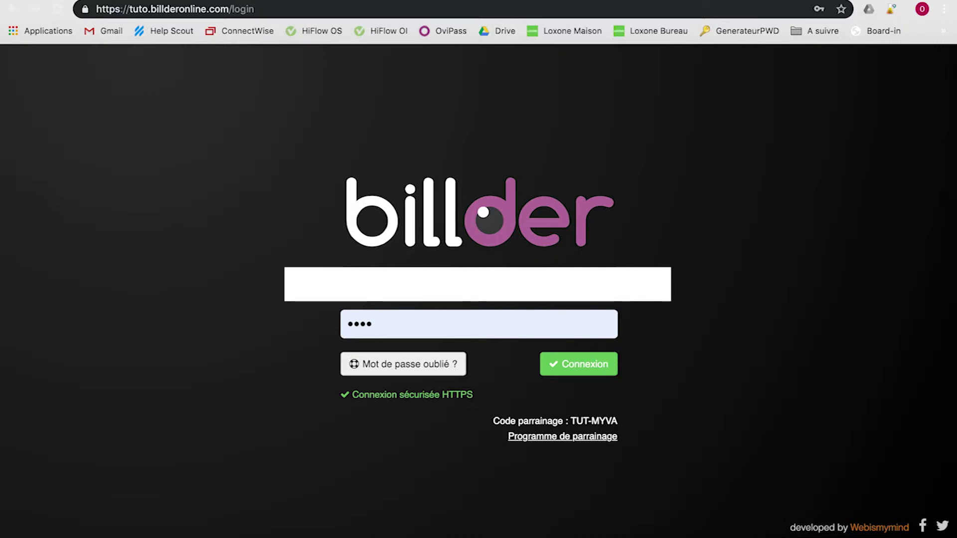
Step: Sign in to Billder using the credentials already filled in on the login page
click(269, 9)
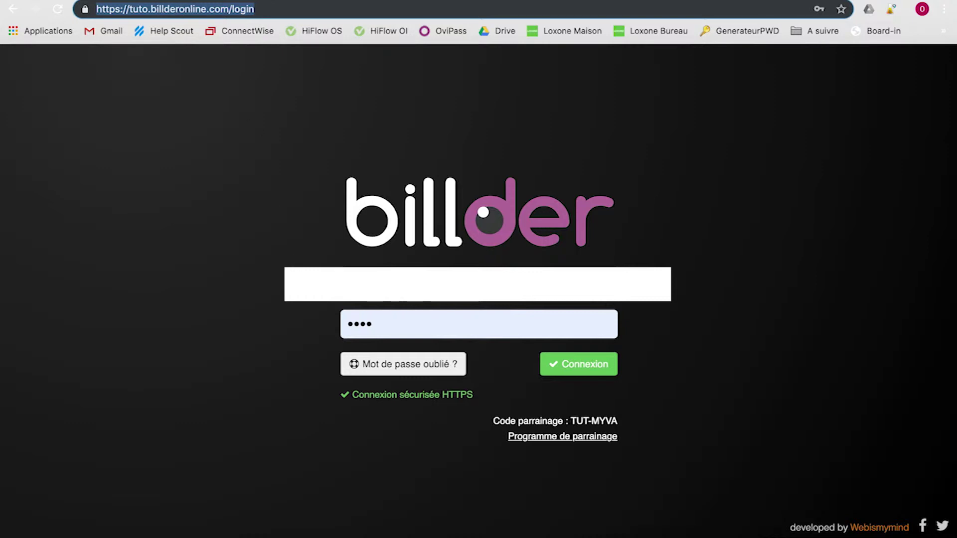
click(583, 371)
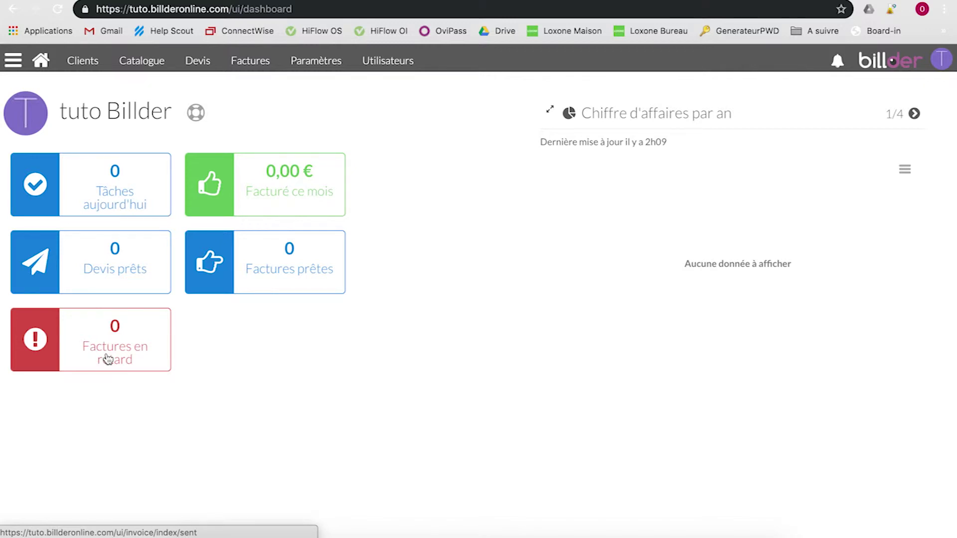
Step: Go to the Clients page listing NomDuClient and Test Clients
click(74, 64)
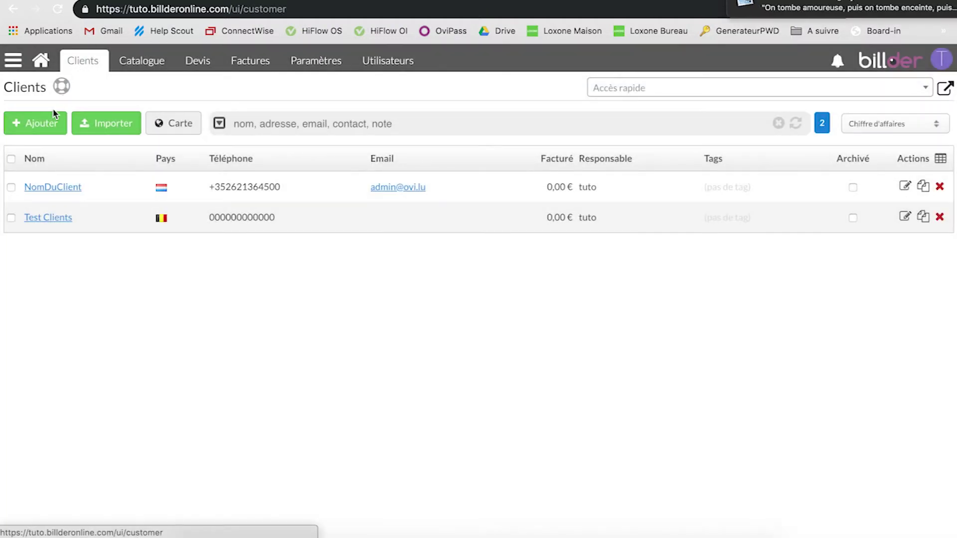
Step: Create a new client named SuperClient, keeping it marked as a company (Société)
click(43, 126)
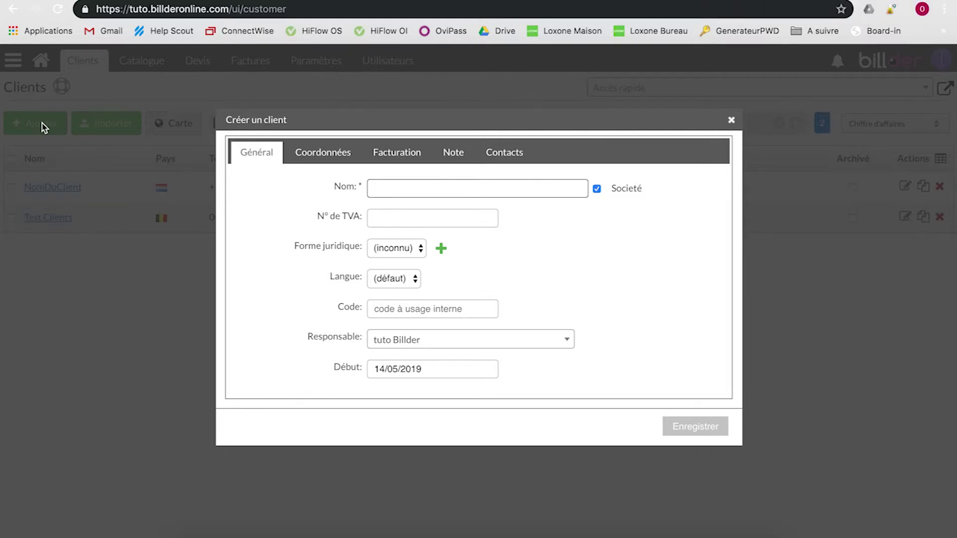
text(SuperClient)
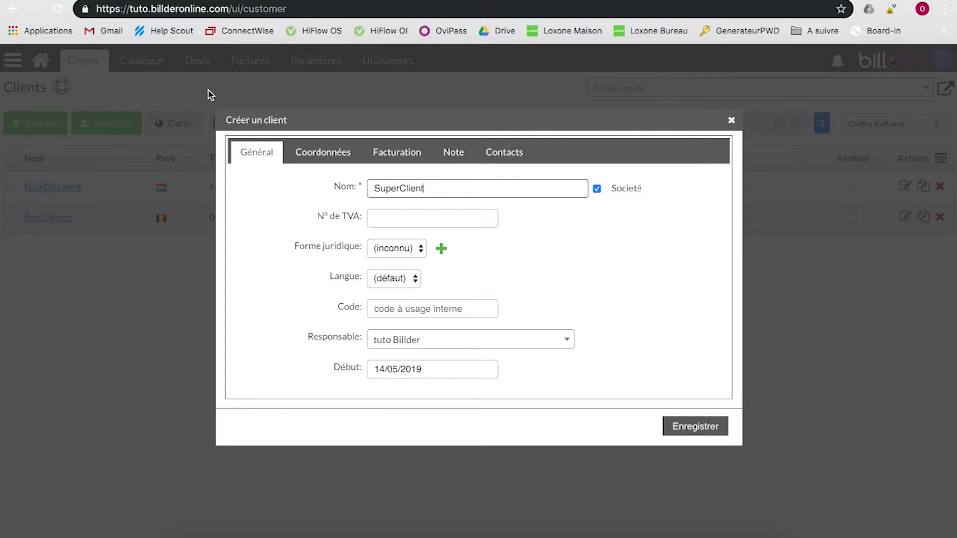
click(596, 189)
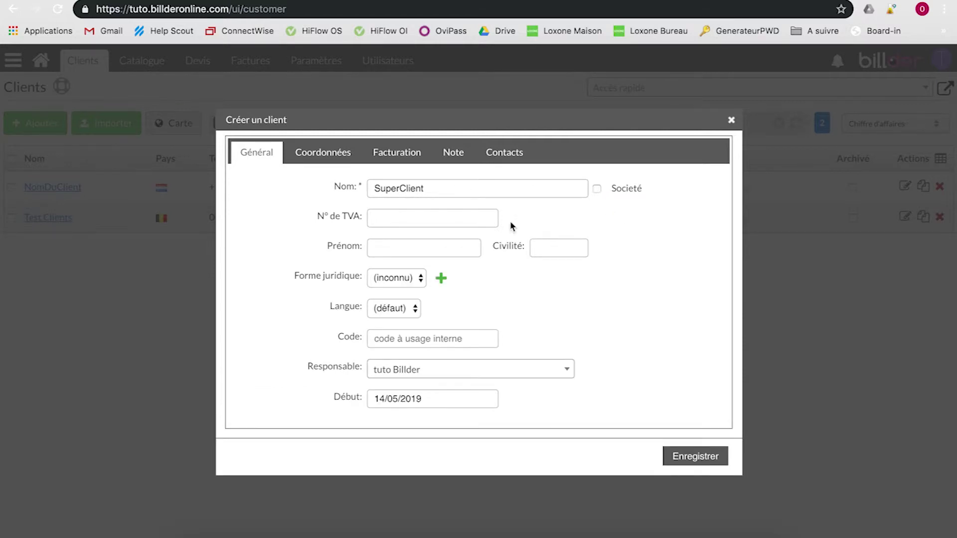
click(441, 249)
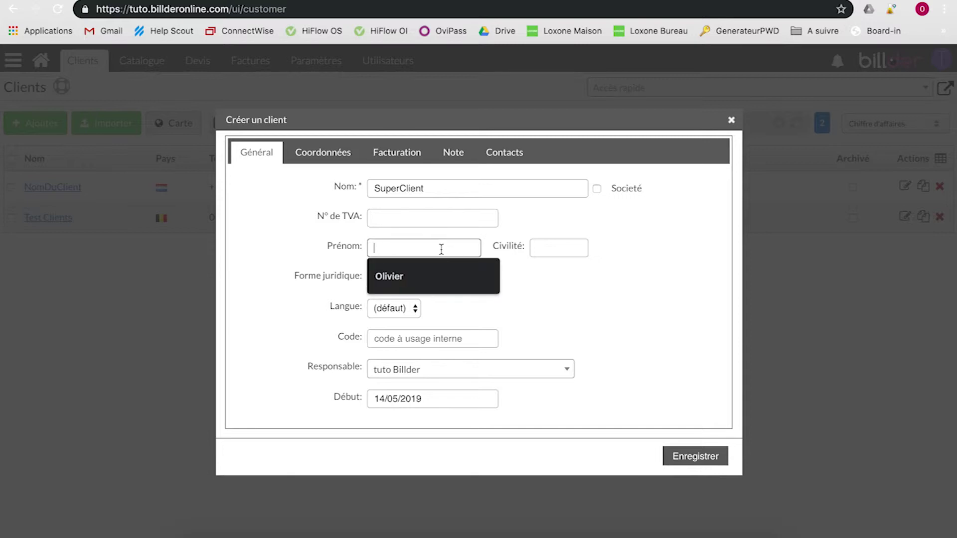
click(596, 189)
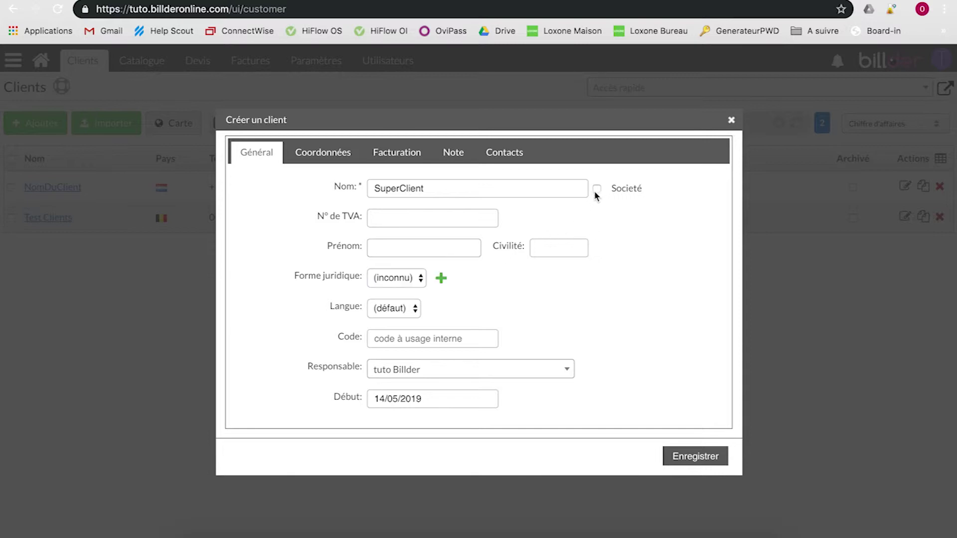
click(390, 219)
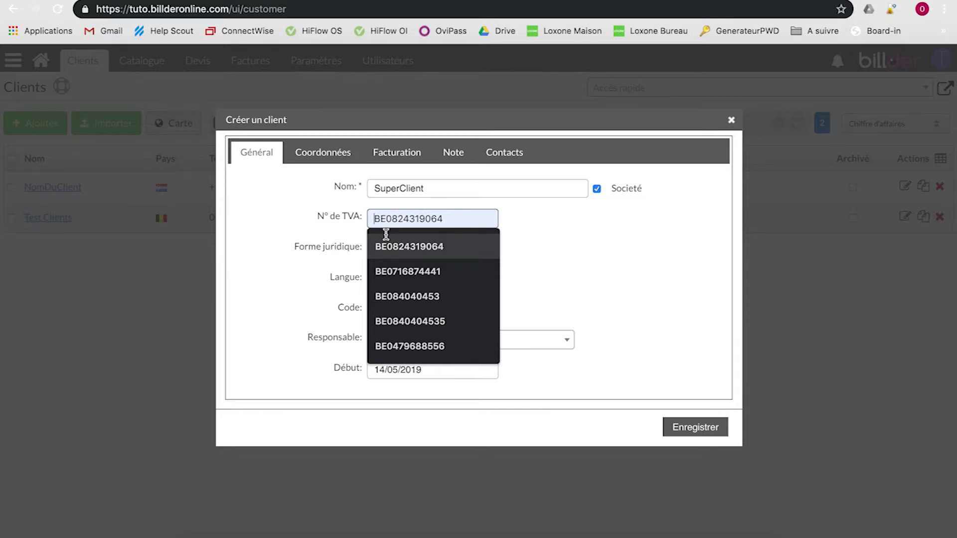
click(565, 257)
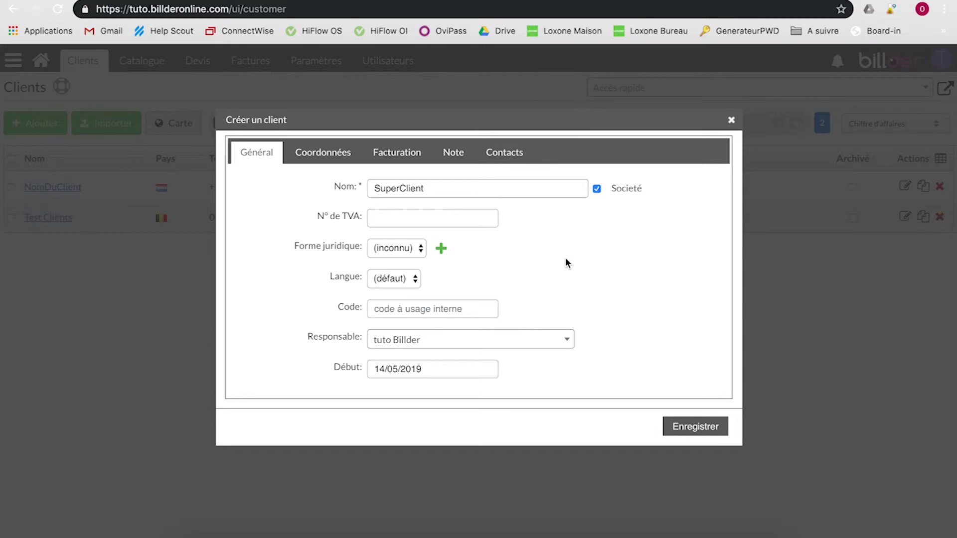
Step: Set legal form SARL and language Français, keeping tuto Billder as account manager
click(399, 252)
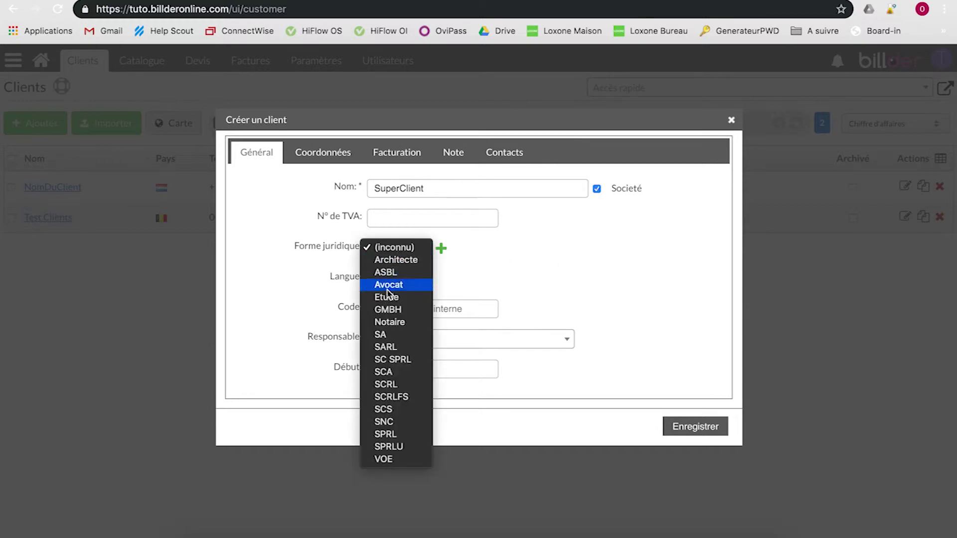
click(387, 345)
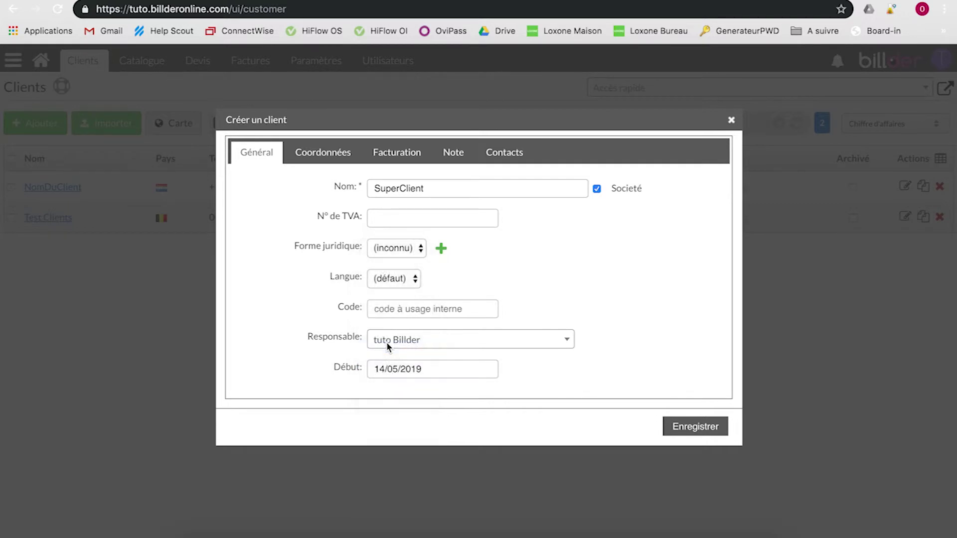
click(402, 280)
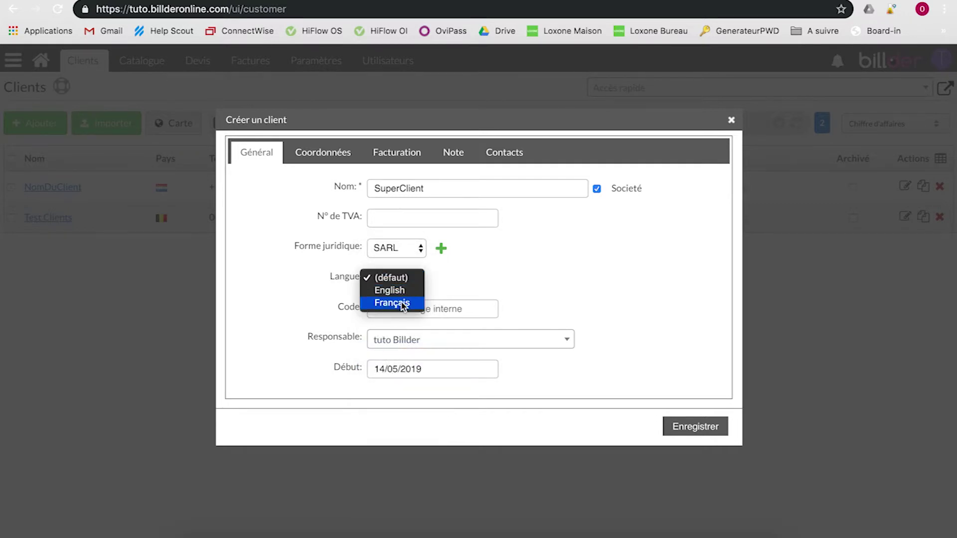
click(402, 306)
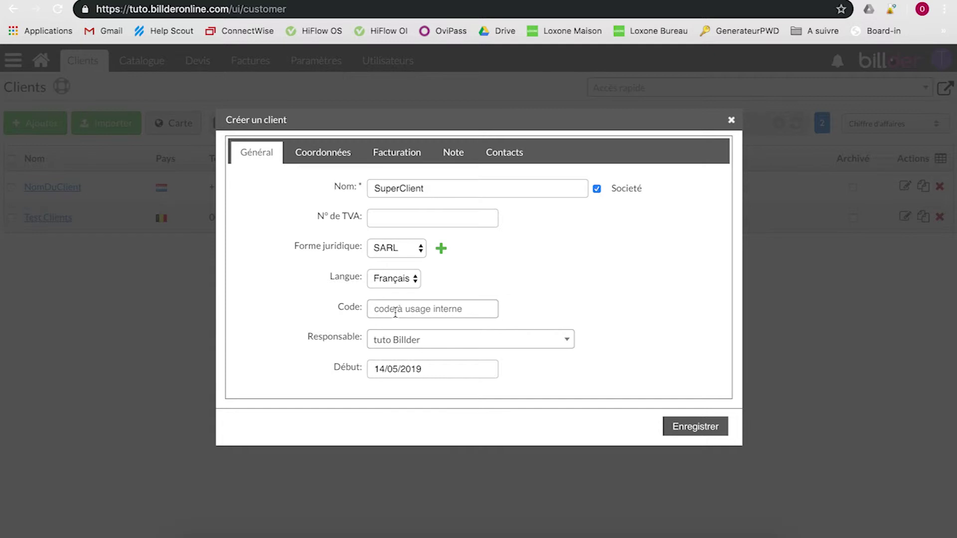
click(405, 346)
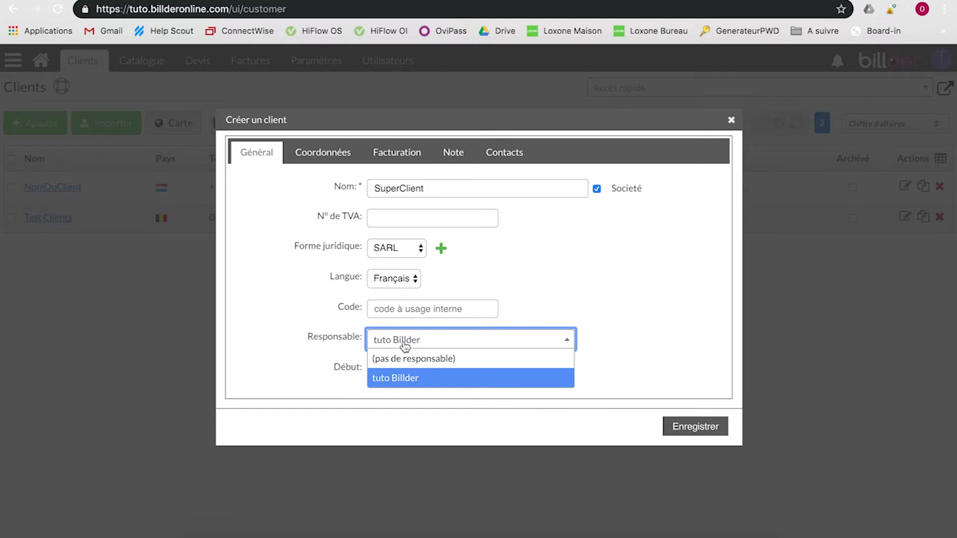
click(323, 291)
Step: In the contact details, fill the client's e-mail and phone number from saved suggestions
click(342, 148)
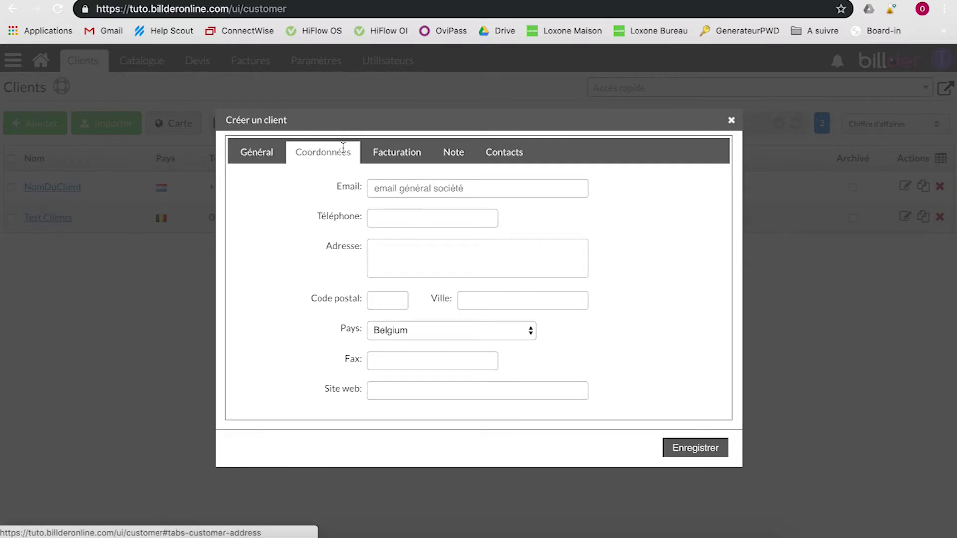
click(387, 188)
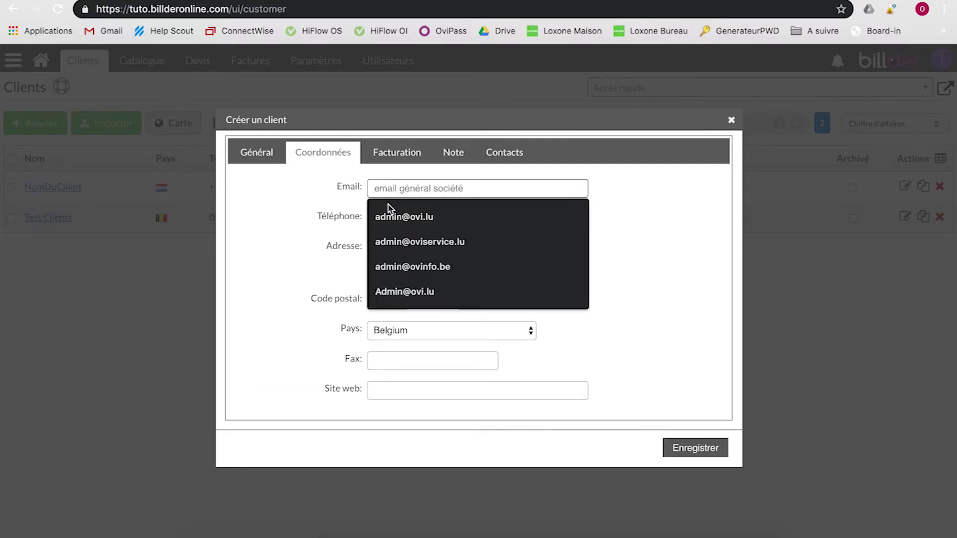
click(396, 244)
click(387, 219)
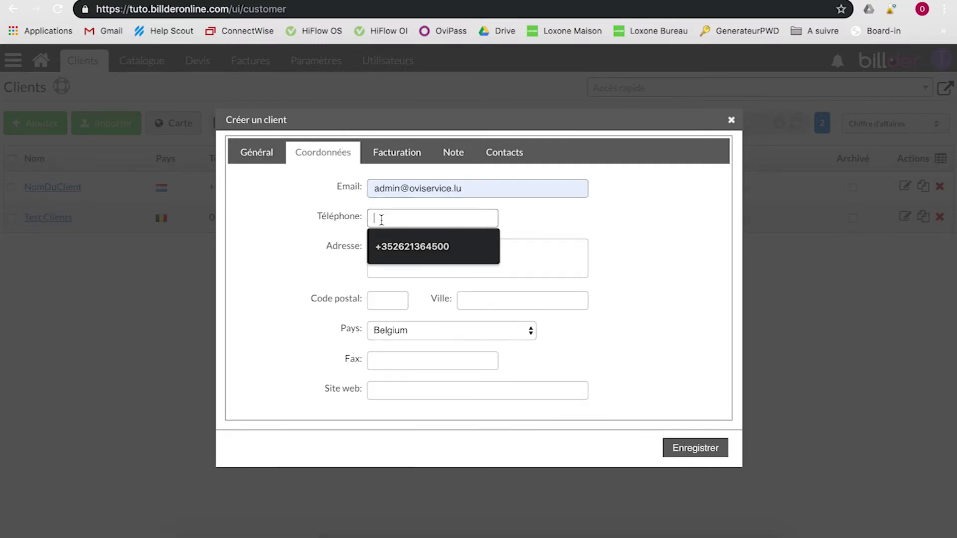
click(388, 247)
click(385, 253)
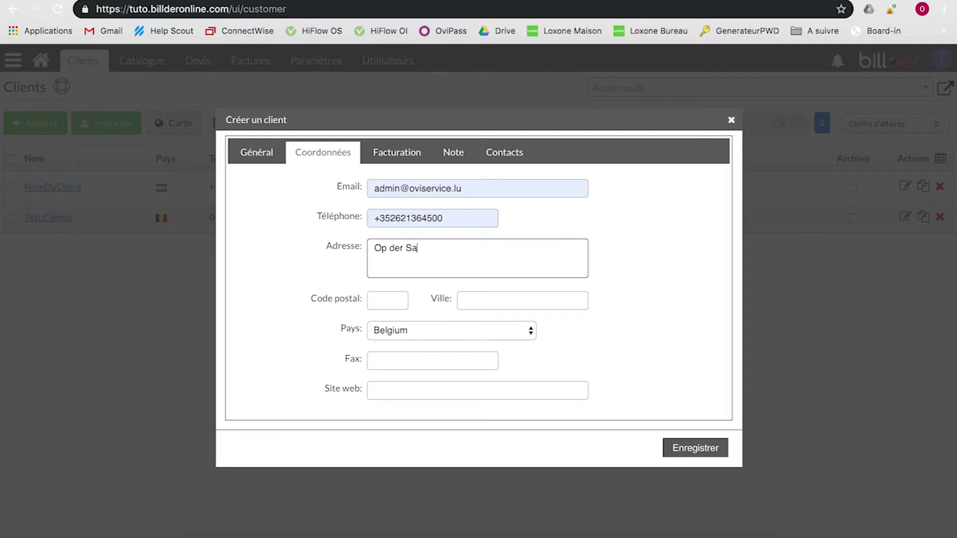
key(Tab)
text(9779)
key(Tab)
text(Eselborn)
key(Tab)
Step: Set the client's country to Luxembourg
click(389, 339)
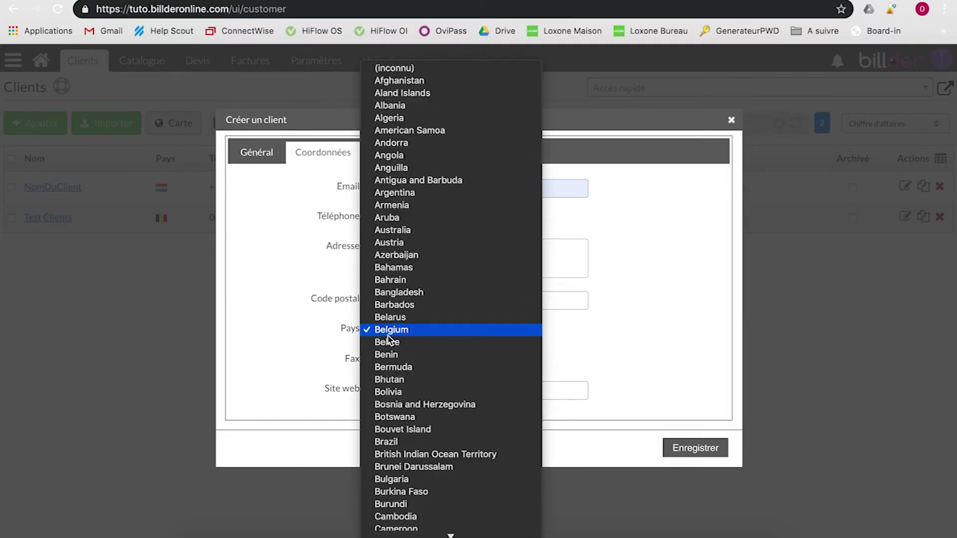
text(lux)
key(Return)
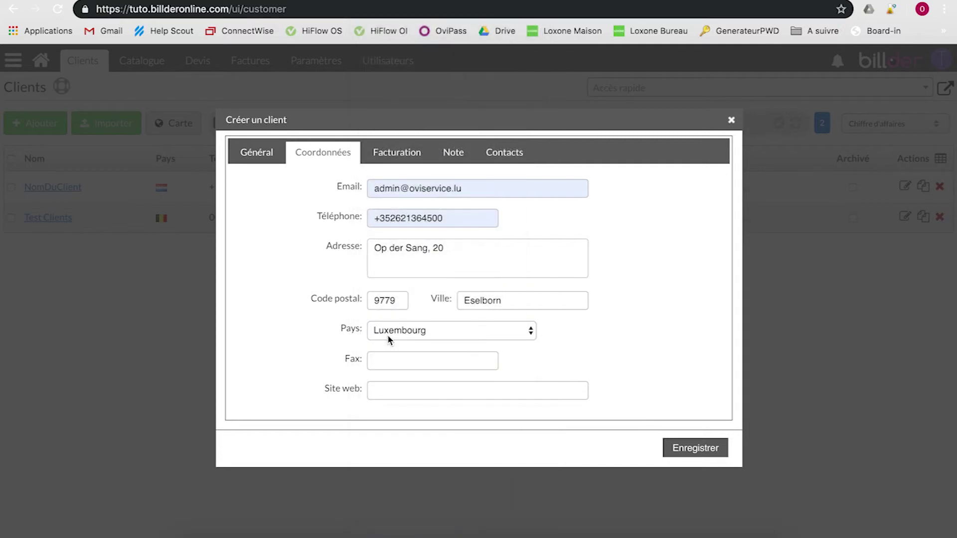
click(384, 363)
click(383, 387)
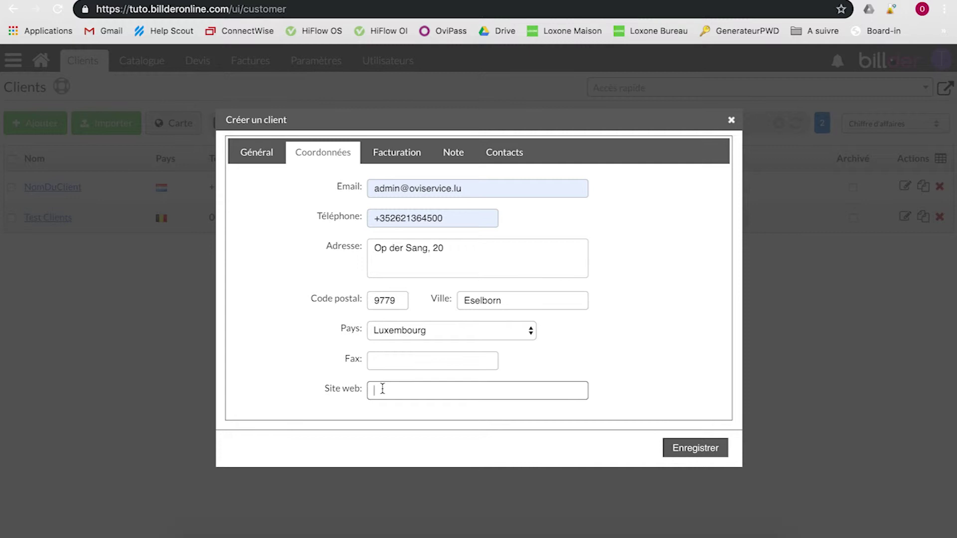
Step: In the billing settings, set the payment term to 15 jours
click(409, 159)
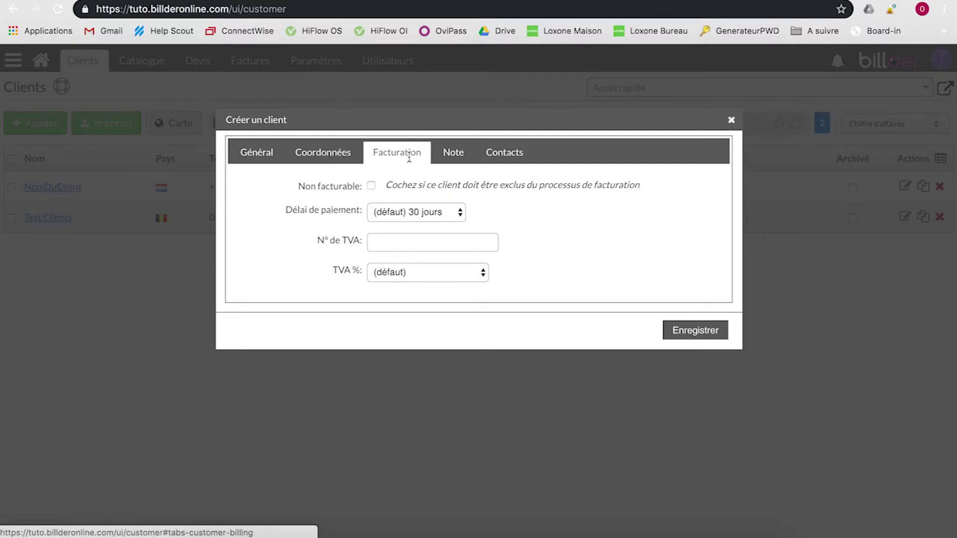
click(414, 213)
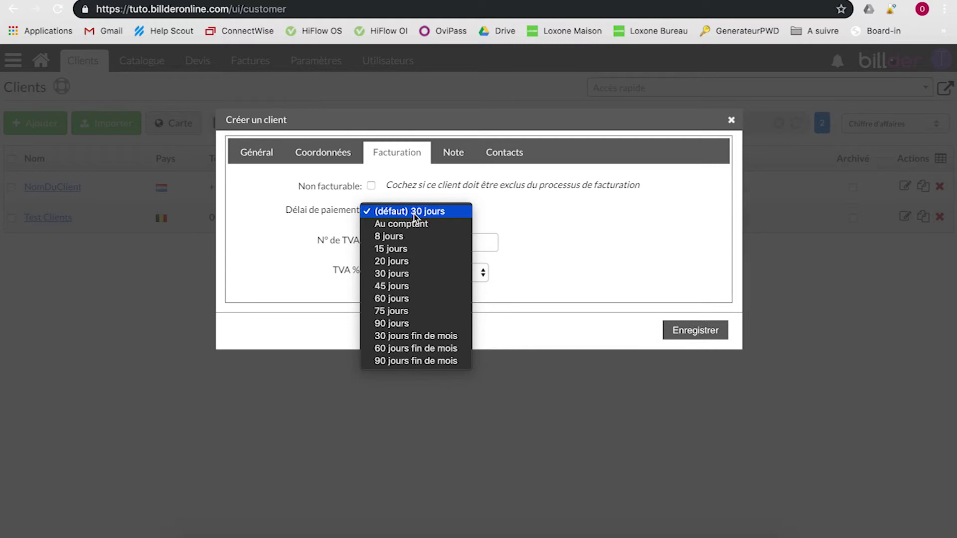
click(407, 249)
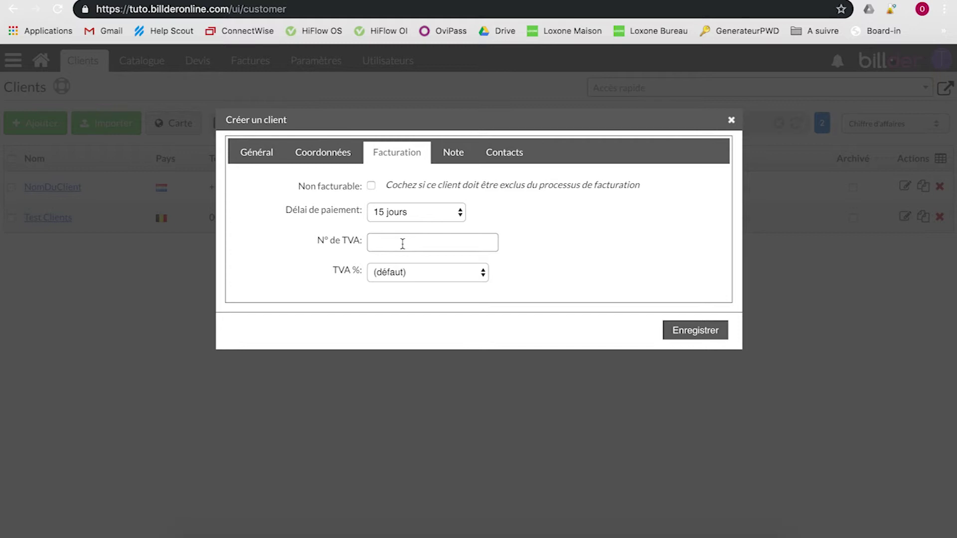
Step: Set the client's VAT rate to 21% and save SuperClient
click(403, 278)
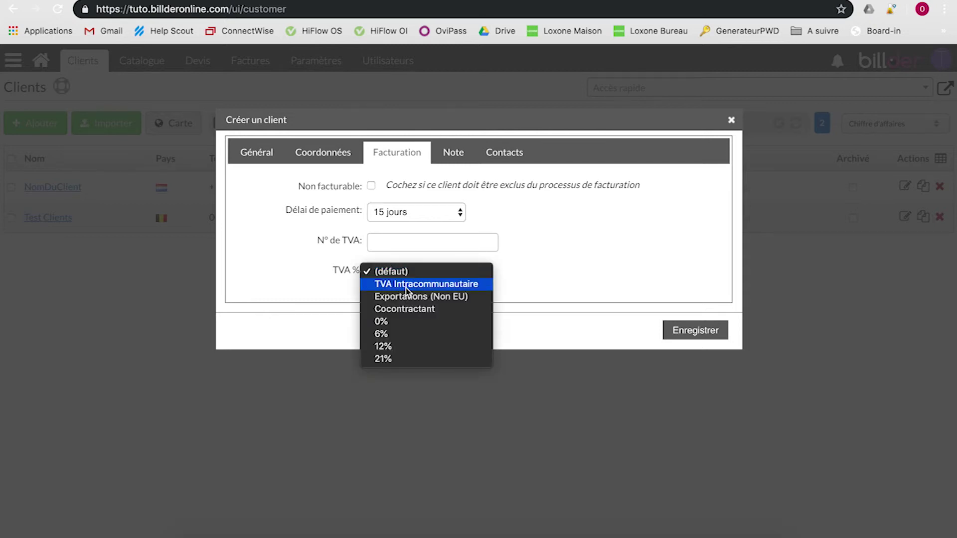
click(408, 284)
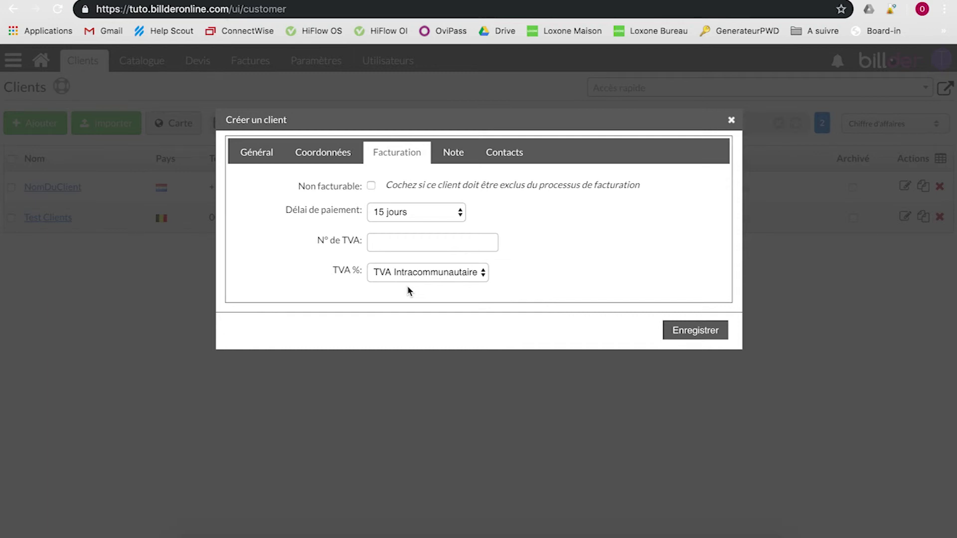
click(421, 276)
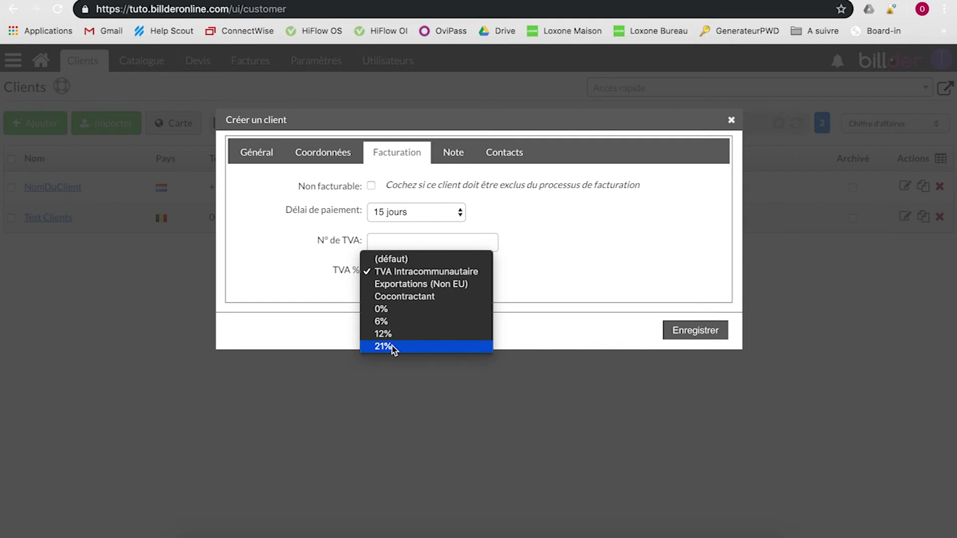
click(393, 349)
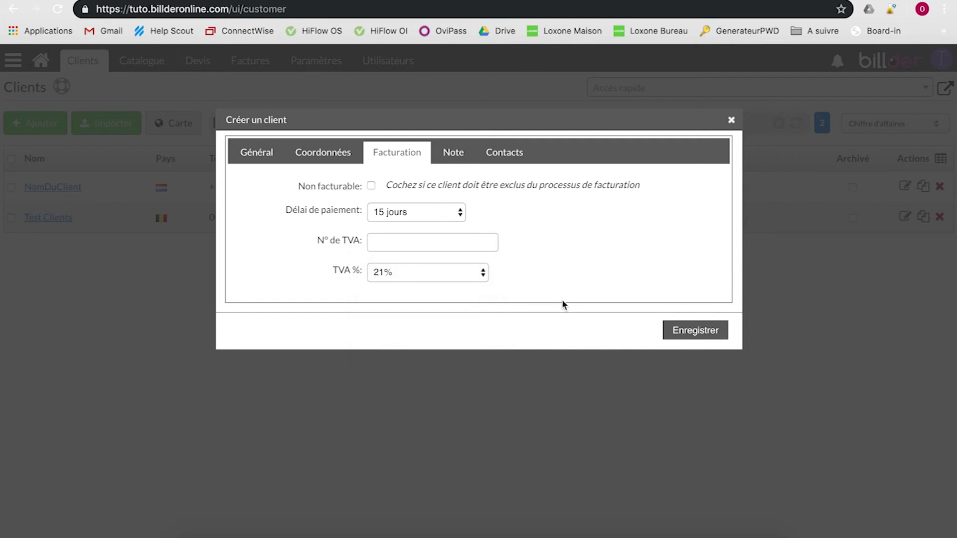
click(691, 333)
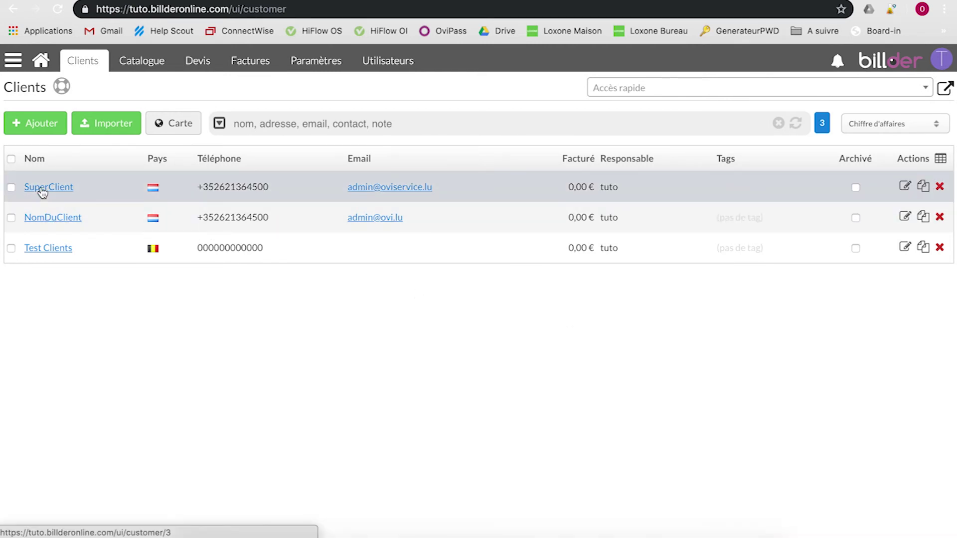
Step: Open the left navigation sidebar and scroll down to the Configuration section
click(14, 60)
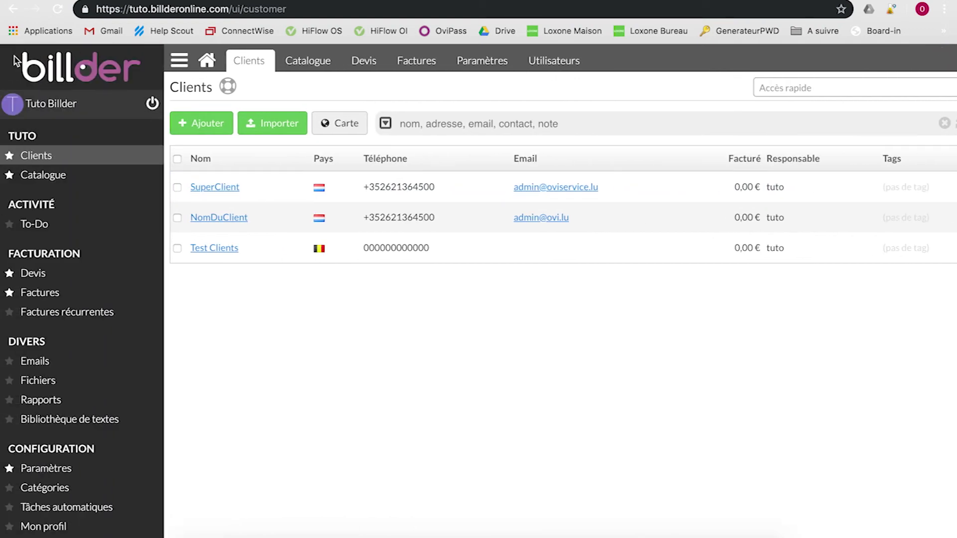
scroll(57, 471, down, 3)
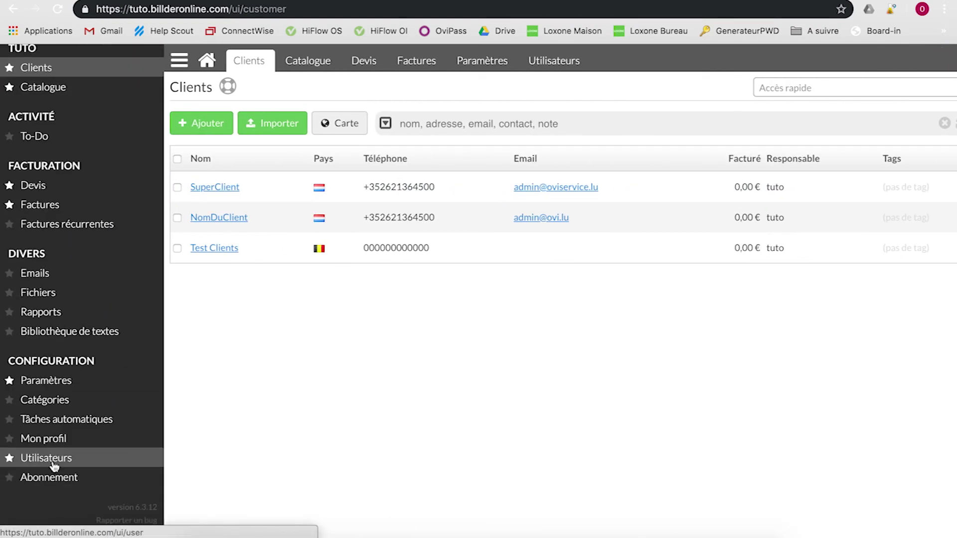
Step: On the Catégories VAT rates list, add a 17% rate and mark it Défaut in place of 21%
click(50, 401)
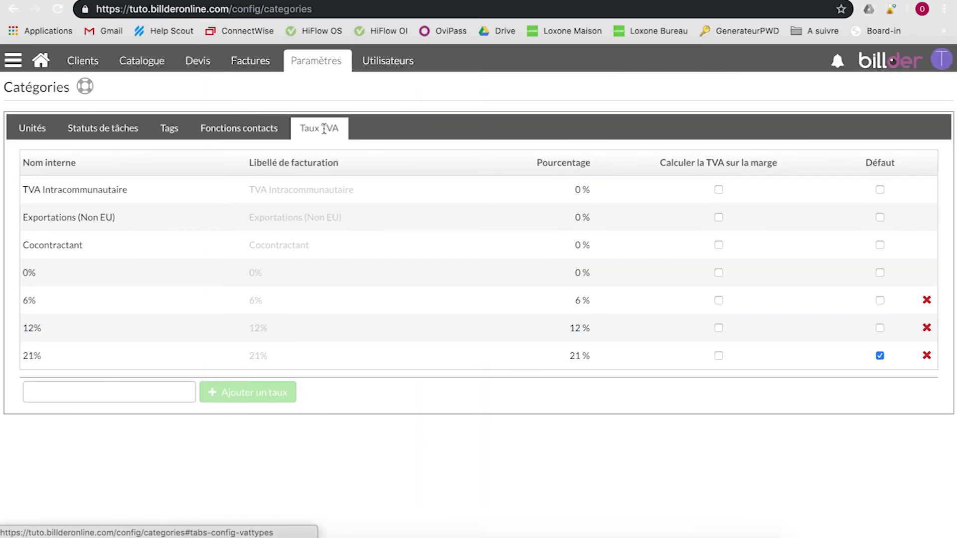
click(140, 392)
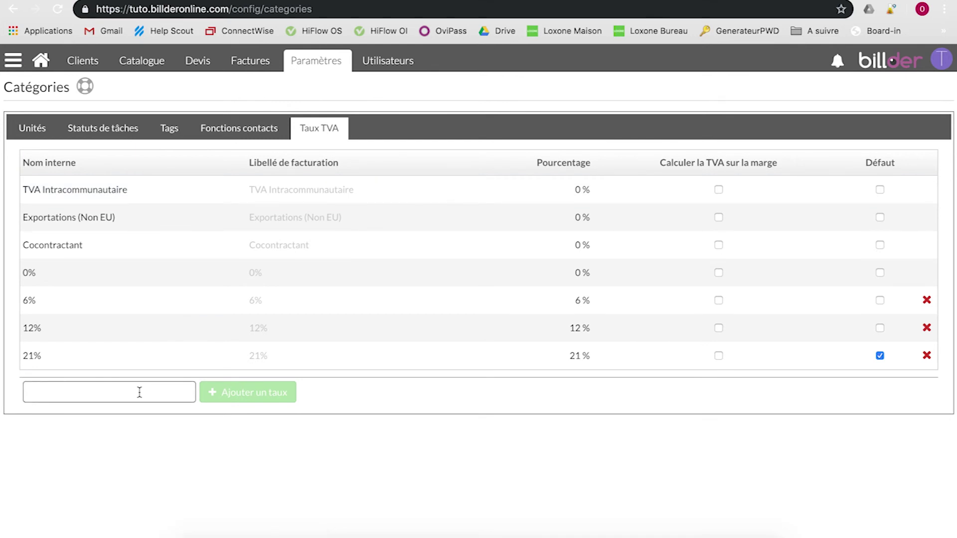
text(17)
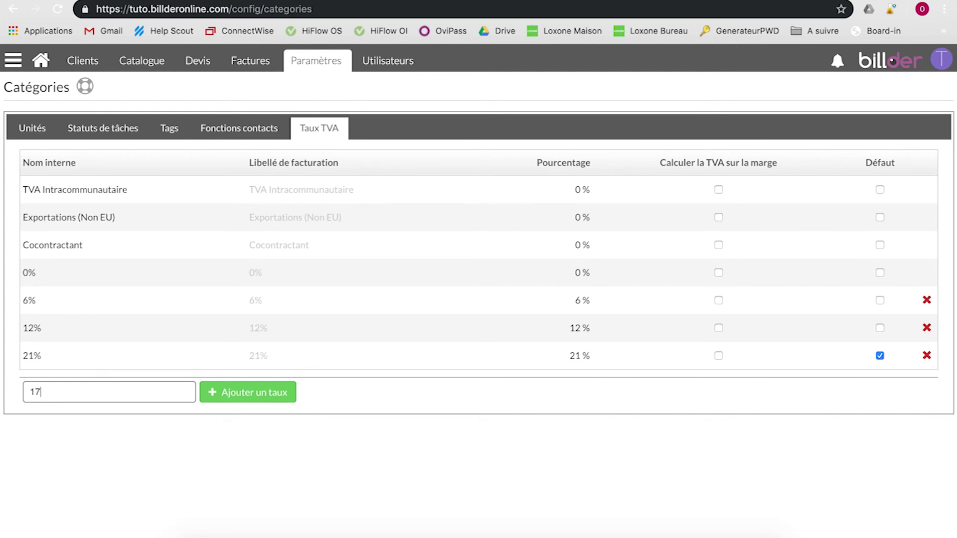
text(%)
click(284, 395)
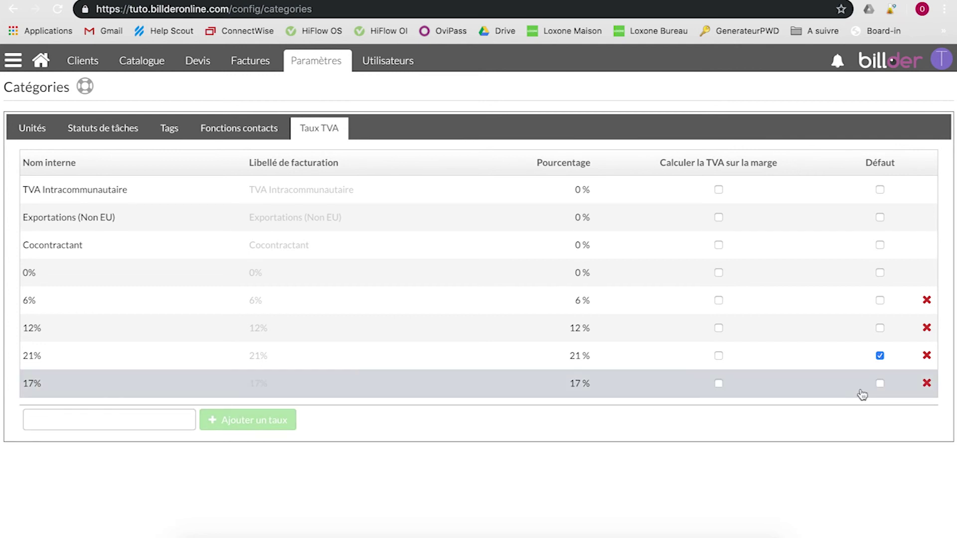
click(879, 383)
click(880, 355)
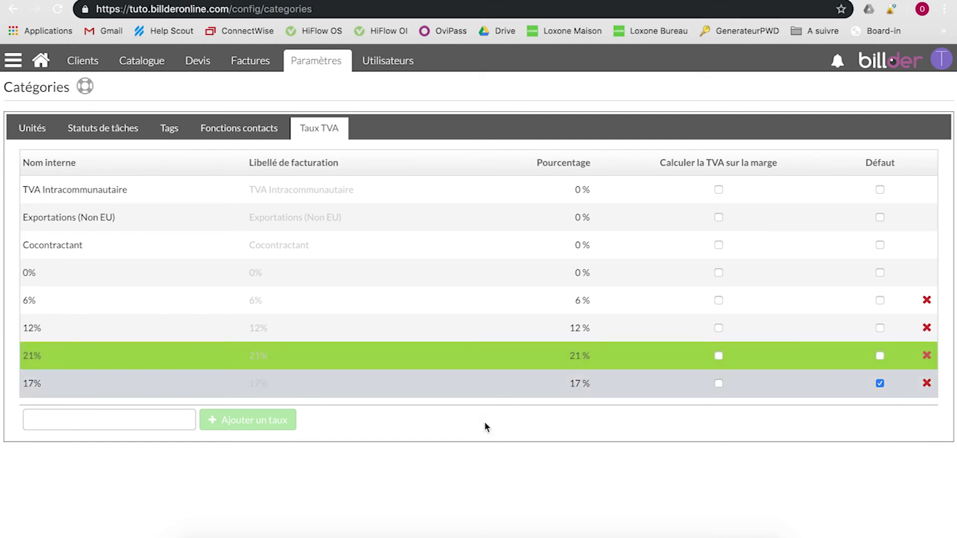